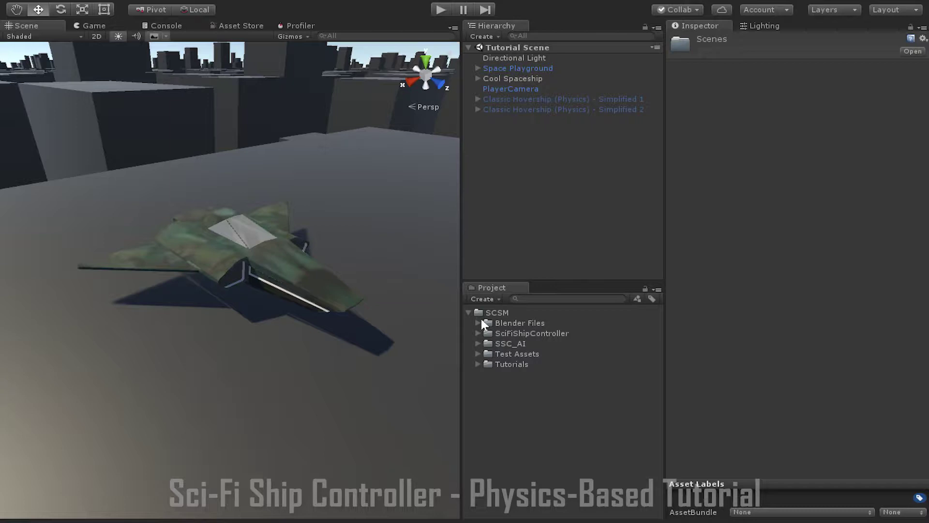
# Expand the SciFiShipController folder to list Demos, Editor, Materials, Prefabs and Scripts.
pyautogui.click(477, 334)
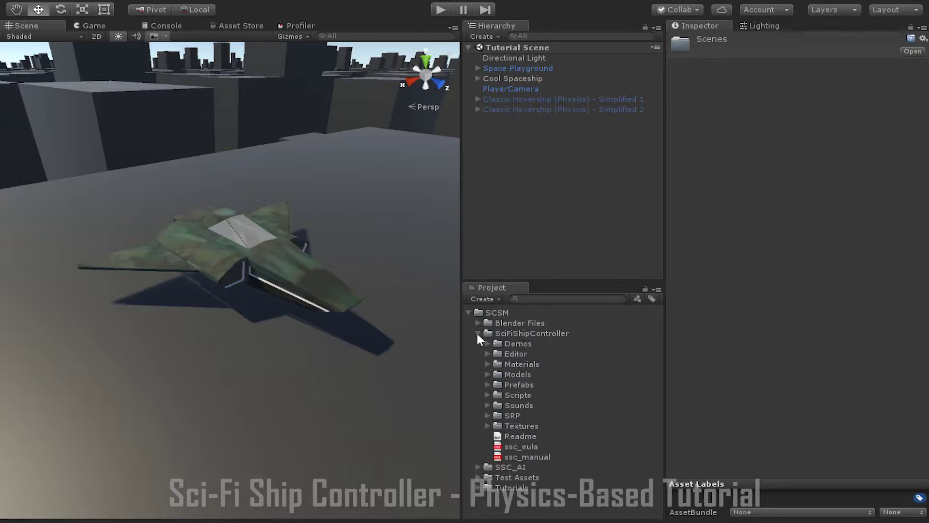
# Open the Explorer (Physics) Demo scene from Demos > Scenes.
pyautogui.click(487, 343)
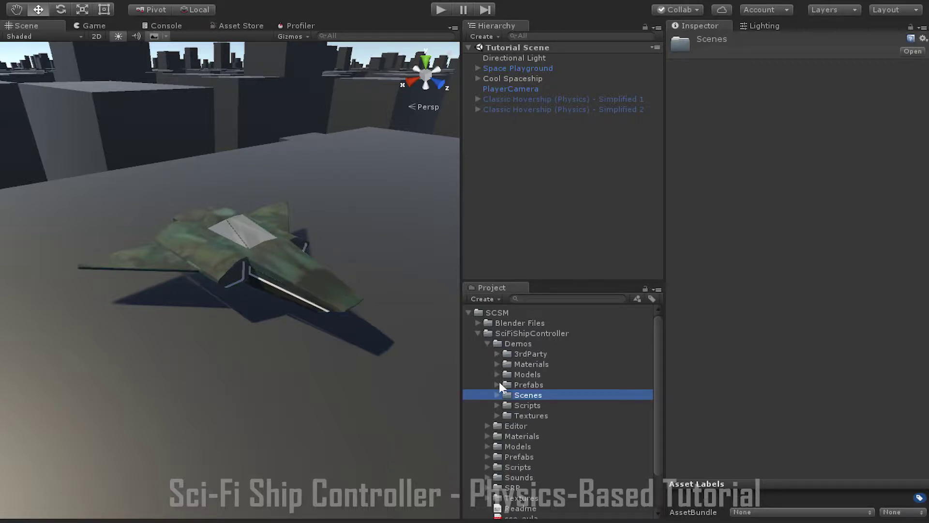
pyautogui.click(496, 395)
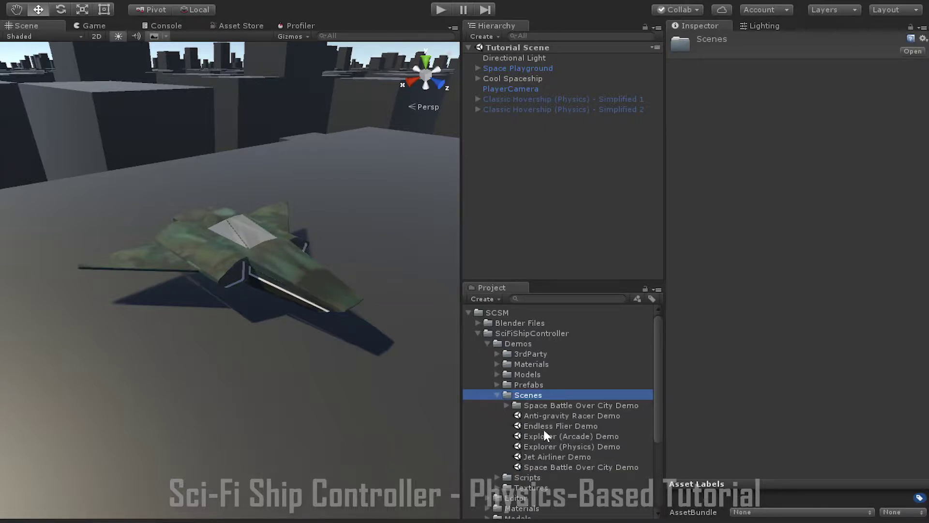
pyautogui.doubleClick(567, 446)
# Frame Explorer Ship (Physics) and review its mass 10000 and gravity 9.81.
pyautogui.scroll(-2, 567, 446)
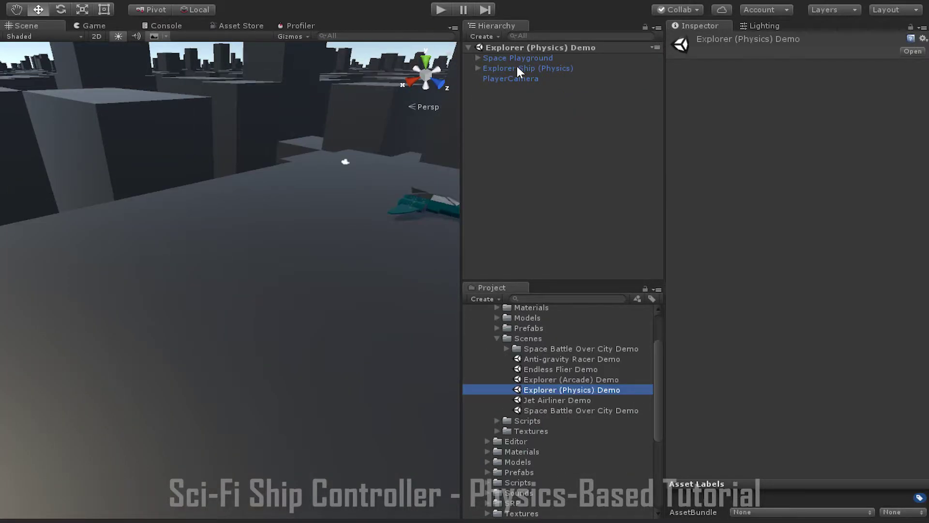
pyautogui.click(517, 67)
pyautogui.press('f')
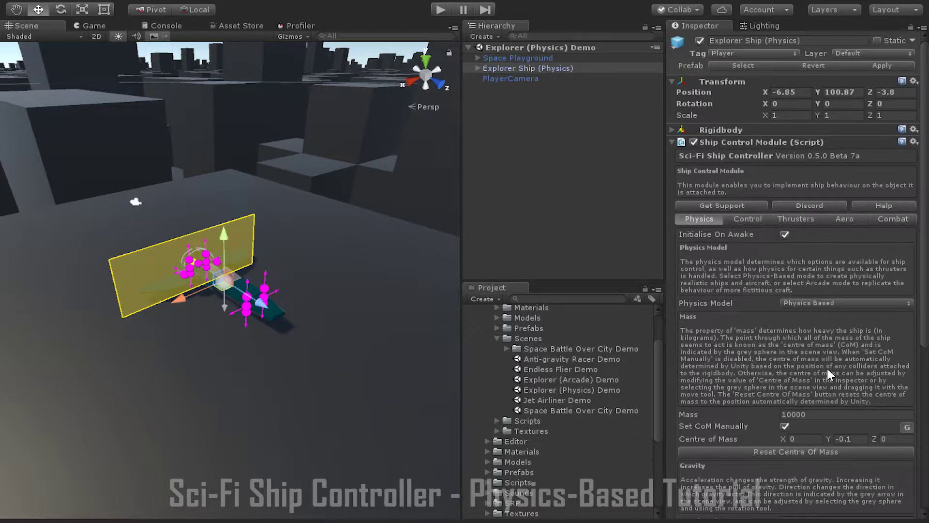
pyautogui.scroll(-5, 828, 369)
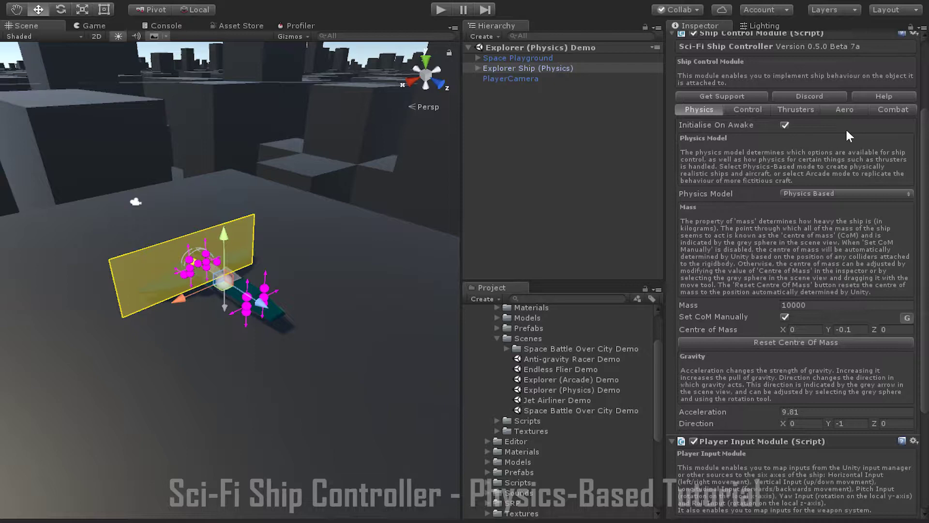
# Scroll through the Explorer Ship's 16 thrusters, noting the forward ones' 80 kN max thrust.
pyautogui.click(816, 109)
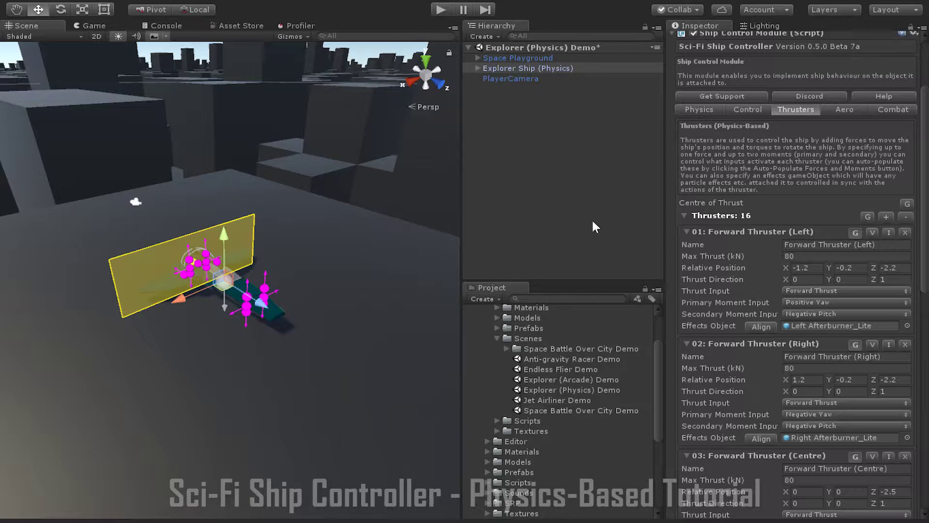
pyautogui.scroll(-10, 747, 289)
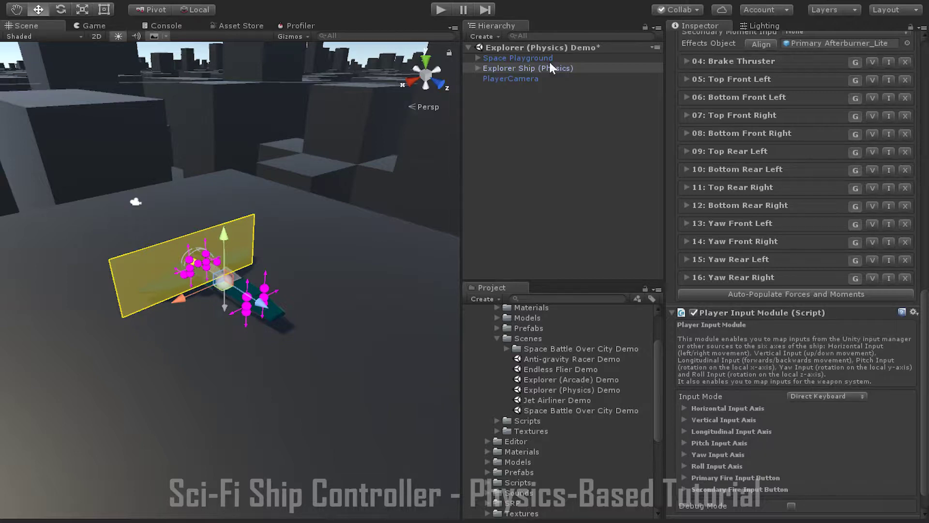
pyautogui.scroll(10, 804, 289)
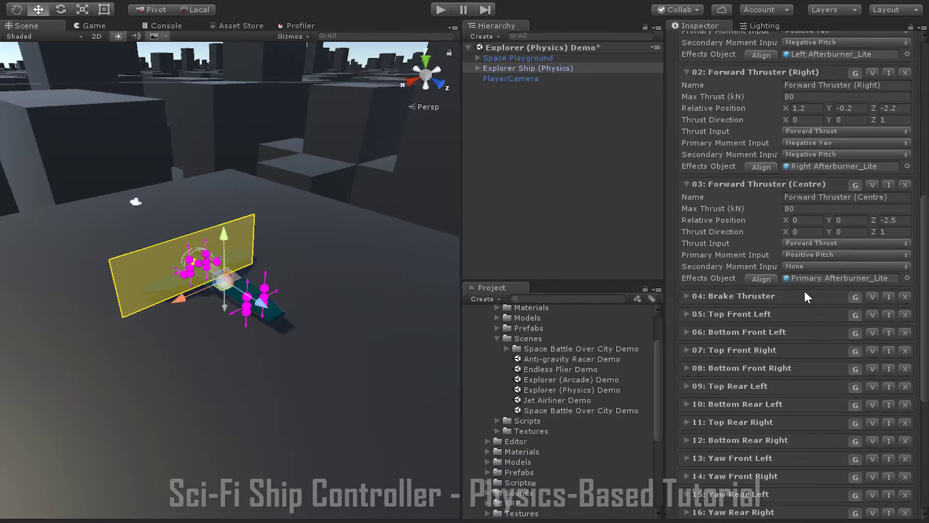
pyautogui.scroll(5, 805, 286)
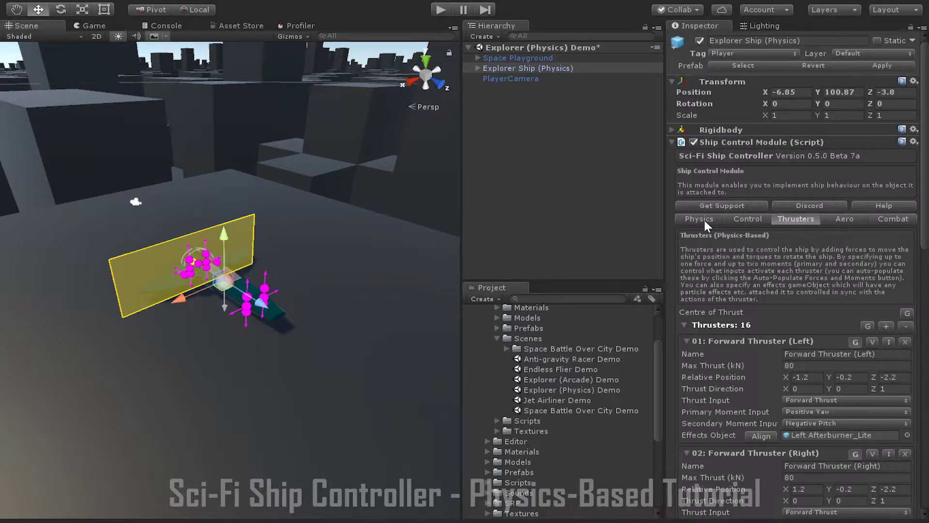
# Return to the physics settings and bring up Classic Hovership (Physics) - Simplified 1's thrusters.
pyautogui.click(704, 219)
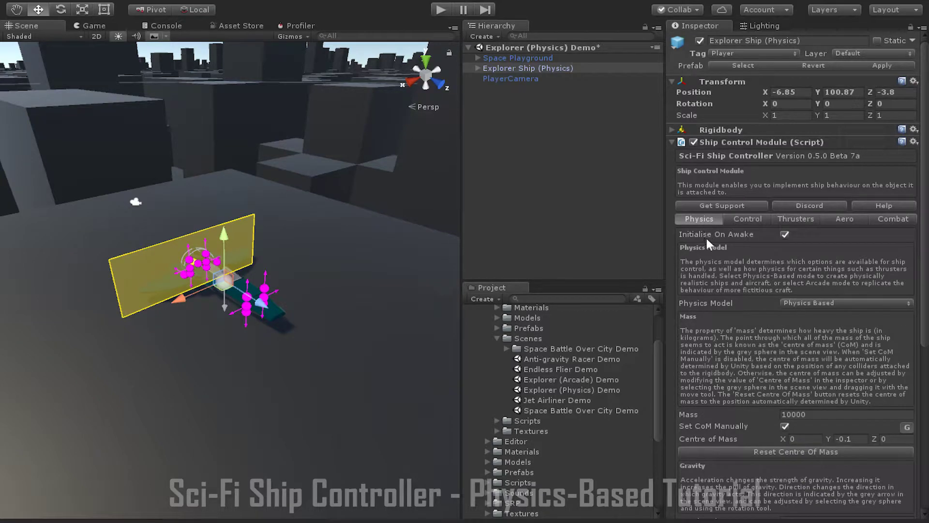
pyautogui.scroll(-3, 808, 356)
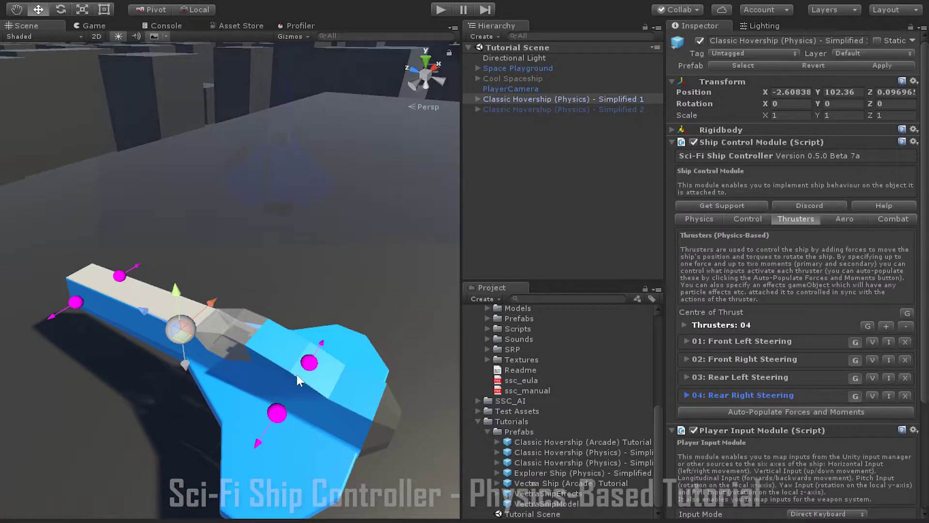
# Inspect the hovership's steering thrusters, including Front Left Steering at 250 kN with Positive Yaw.
pyautogui.click(116, 278)
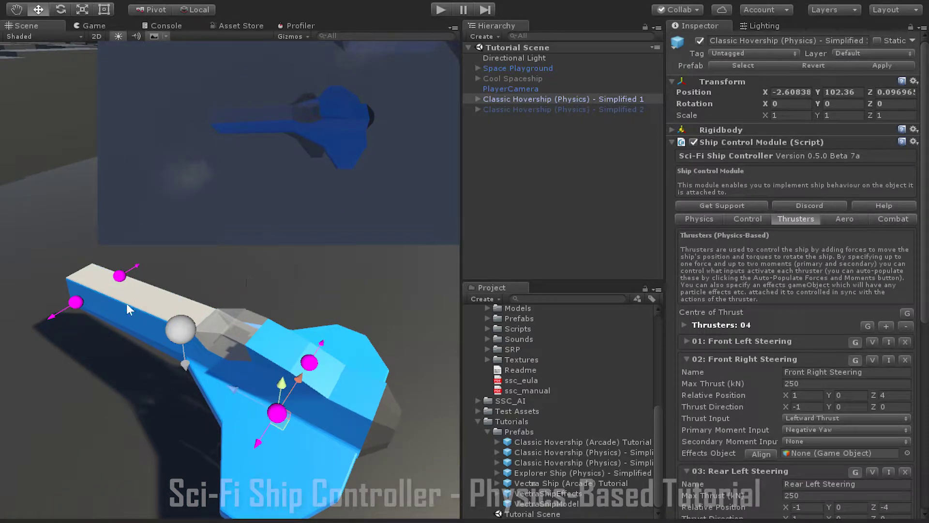
pyautogui.click(75, 303)
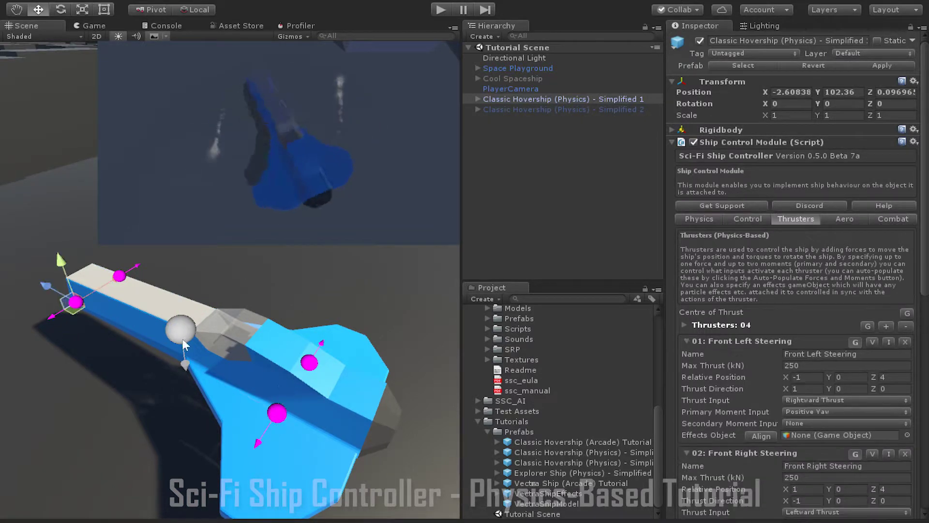
pyautogui.click(309, 363)
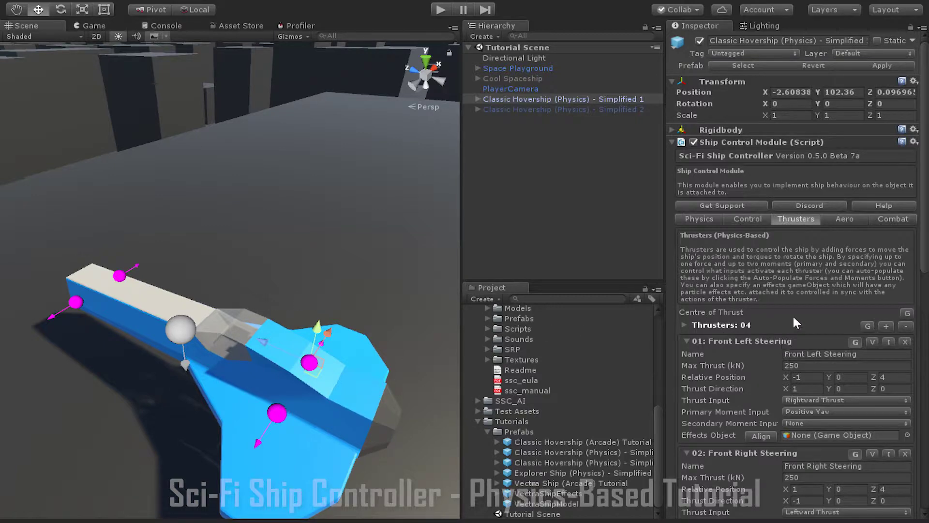
# Select Classic Hovership (Physics) - Simplified 2 to show its eight thrusters.
pyautogui.scroll(-5, 786, 315)
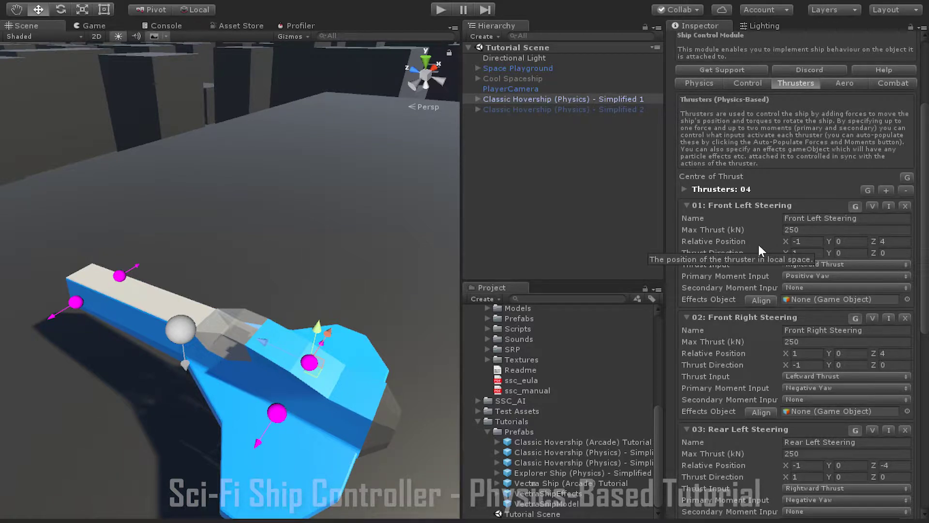
pyautogui.press('Down')
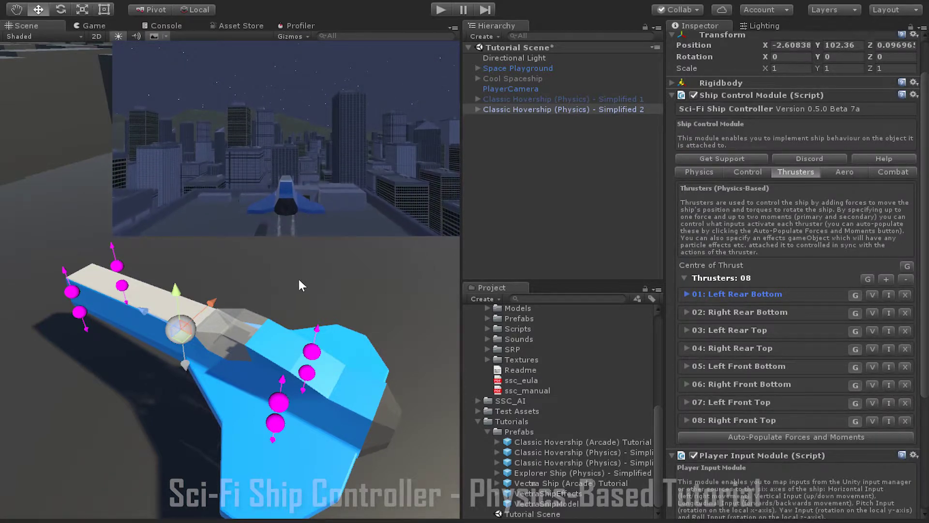
pyautogui.click(689, 292)
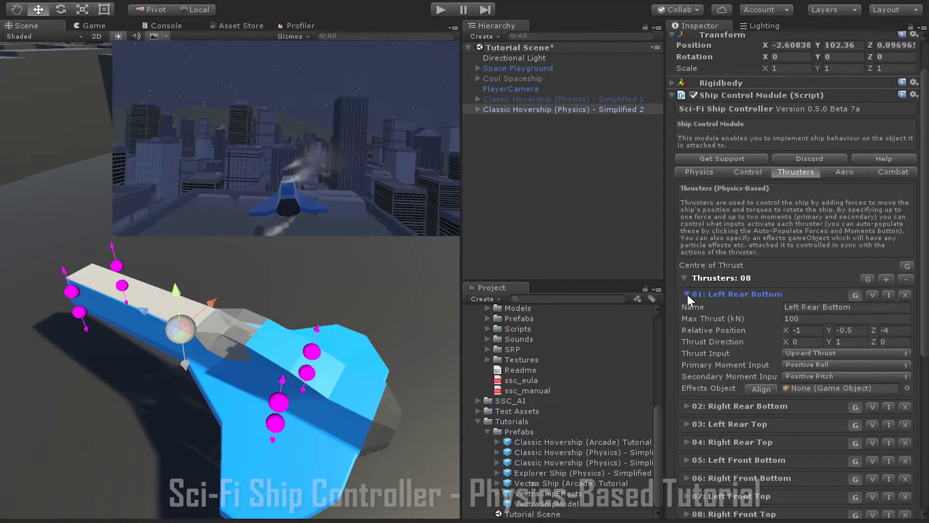
pyautogui.click(688, 295)
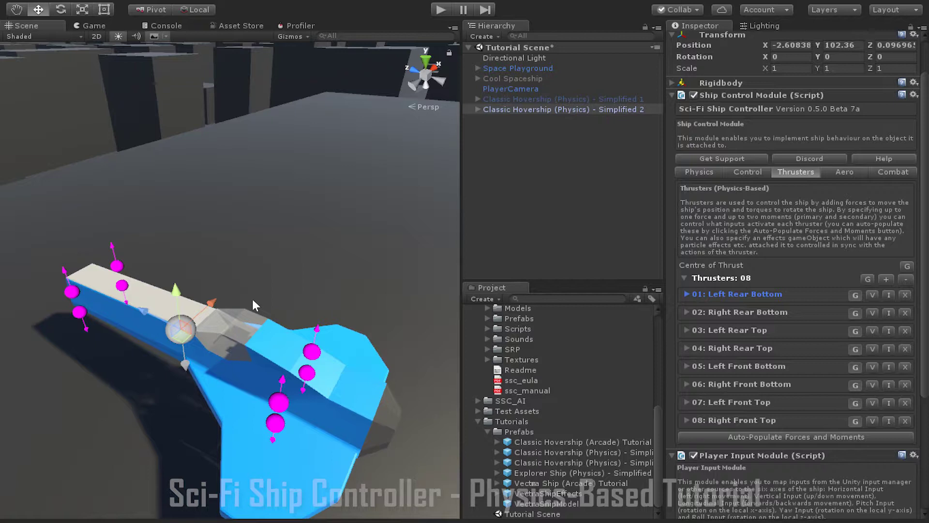
# Check the Explorer Ship's Control settings, then open Jet Airliner Demo without saving and select the airliner.
pyautogui.click(688, 294)
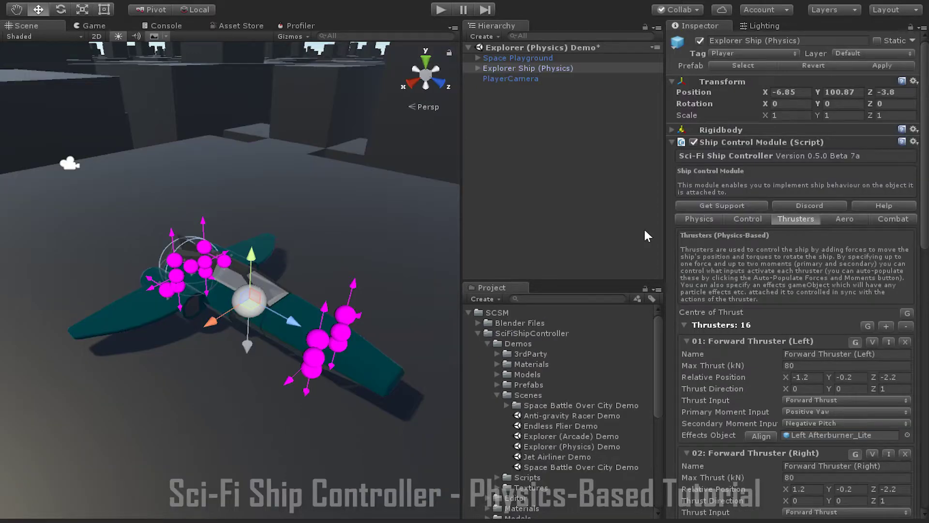
pyautogui.click(750, 219)
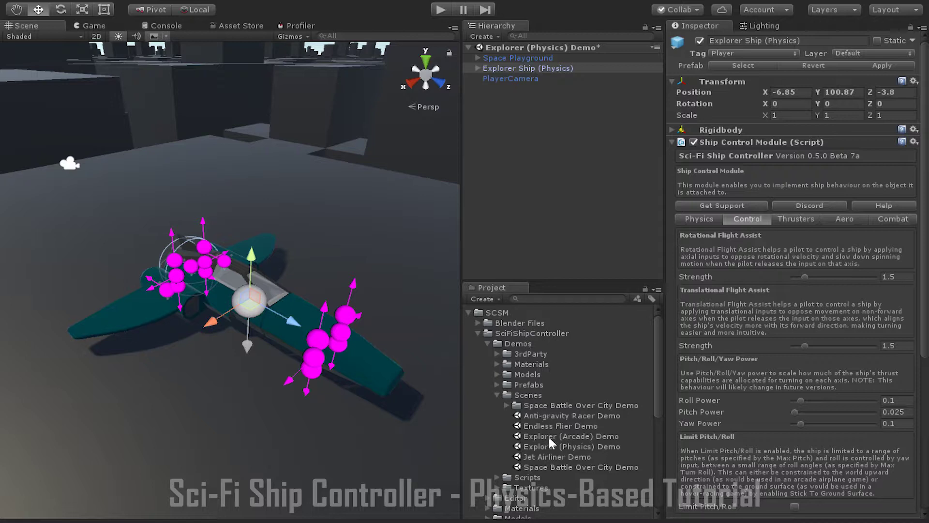
pyautogui.doubleClick(555, 455)
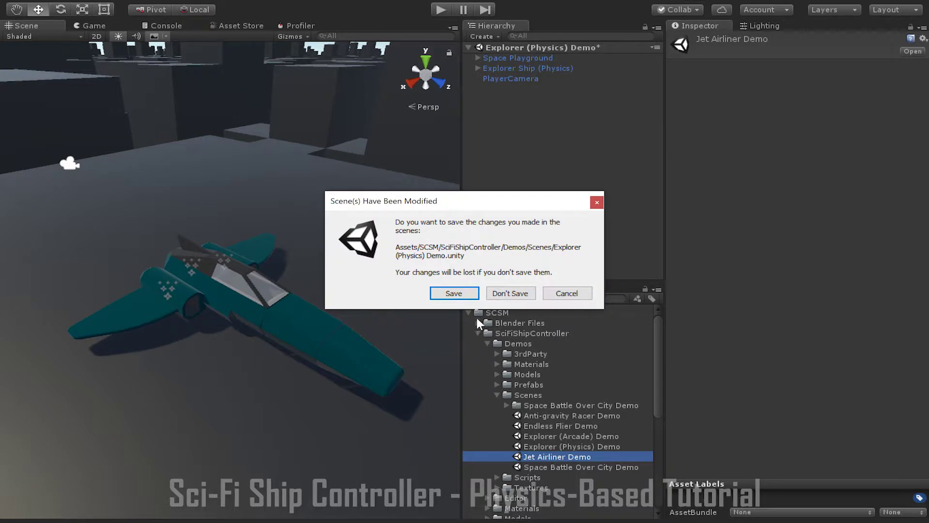
pyautogui.click(500, 294)
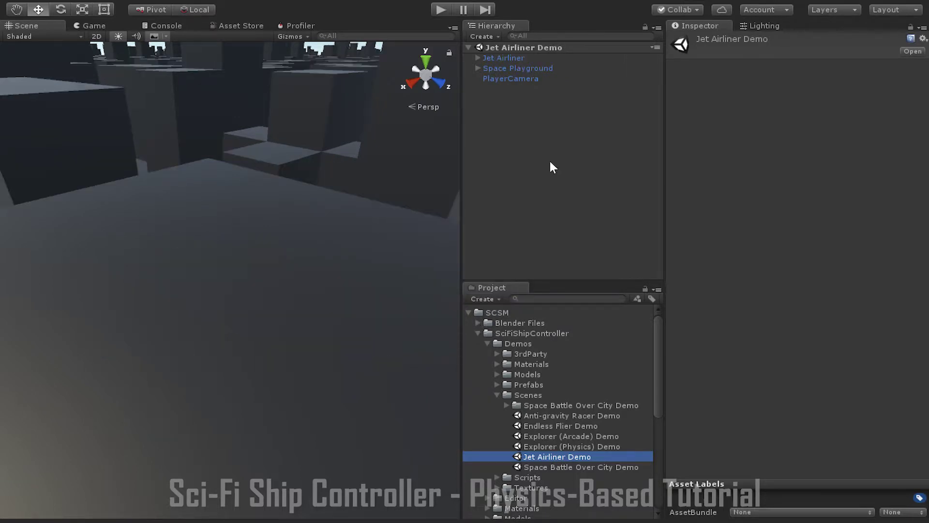
pyautogui.click(532, 57)
# Frame the Jet Airliner and show its Aero settings: density 1.293, drag 0.75, 1.28, 0.0265.
pyautogui.press('f')
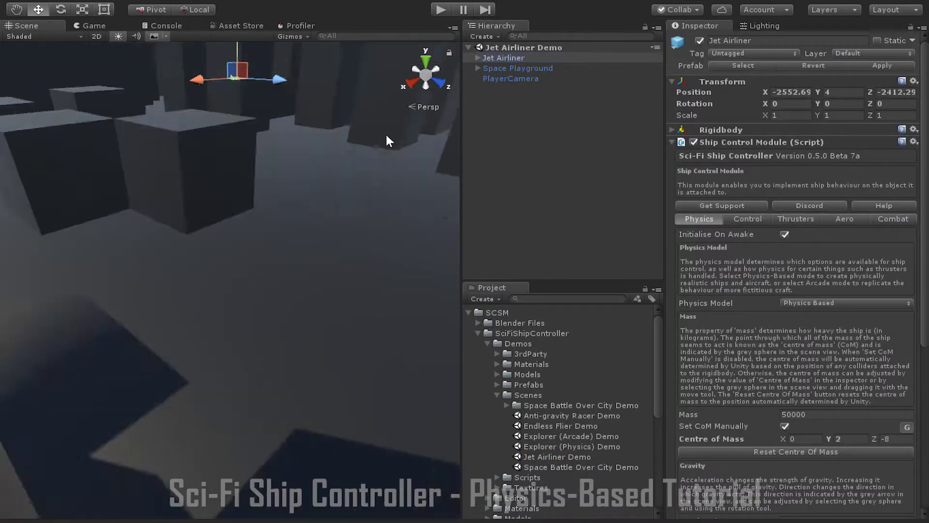
pyautogui.scroll(5, 334, 308)
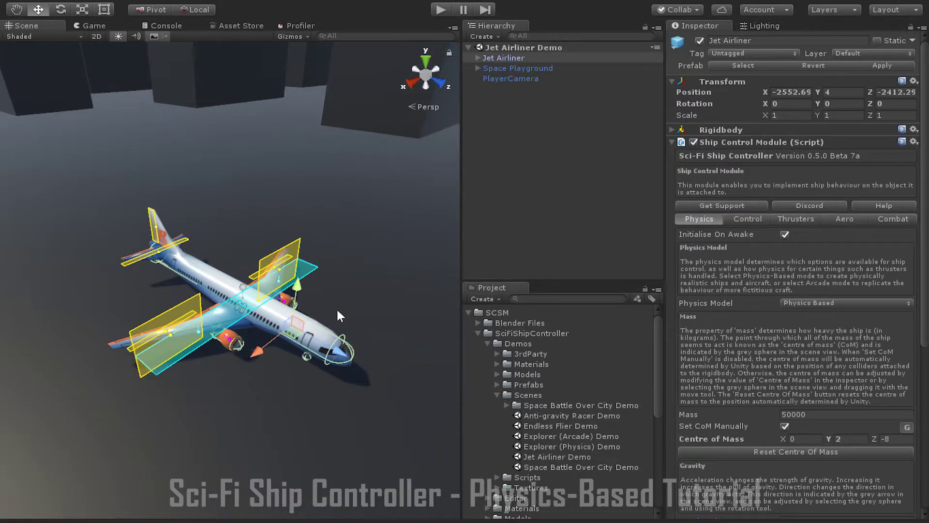
pyautogui.scroll(3, 337, 311)
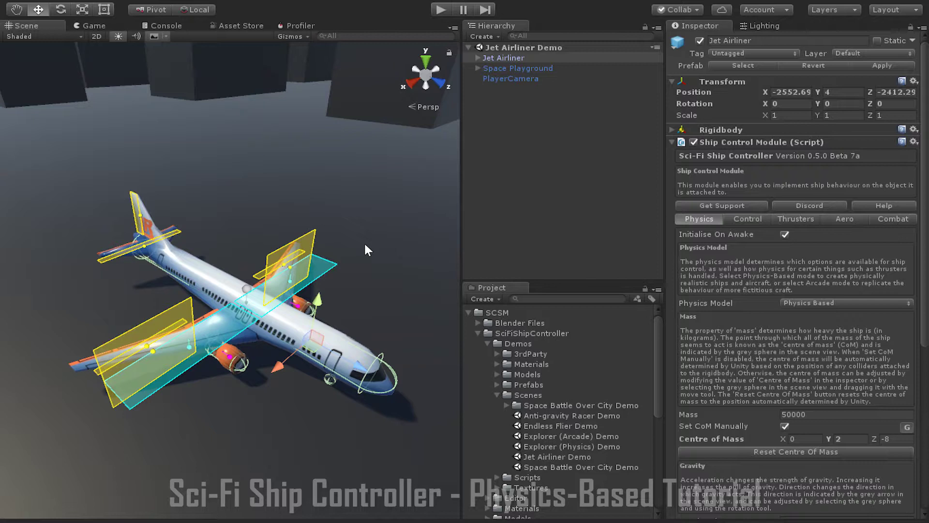
pyautogui.click(854, 222)
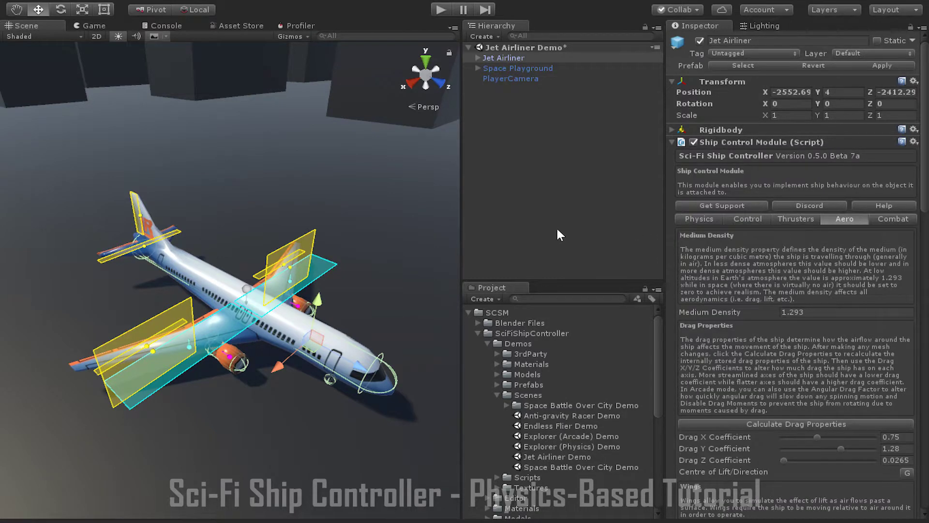